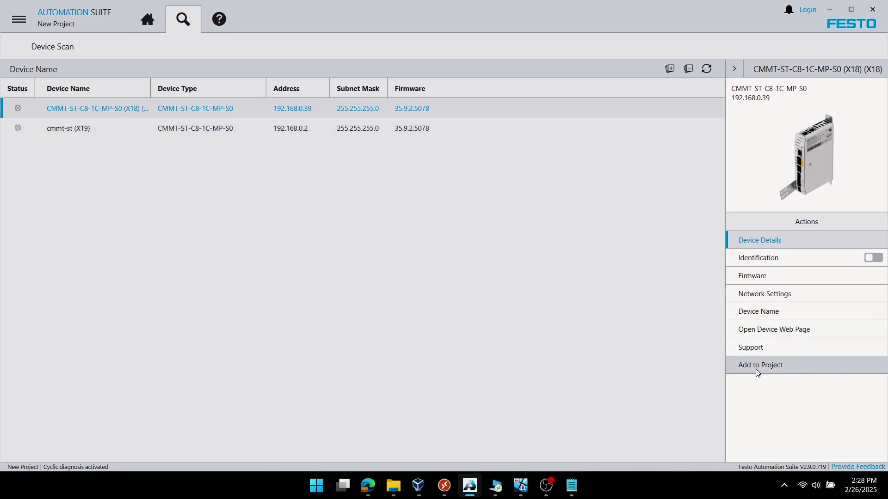
# Add the scanned CMMT-ST-C8-1C-MP-S0 (X18) drive to the project and acknowledge the import.
pyautogui.click(756, 365)
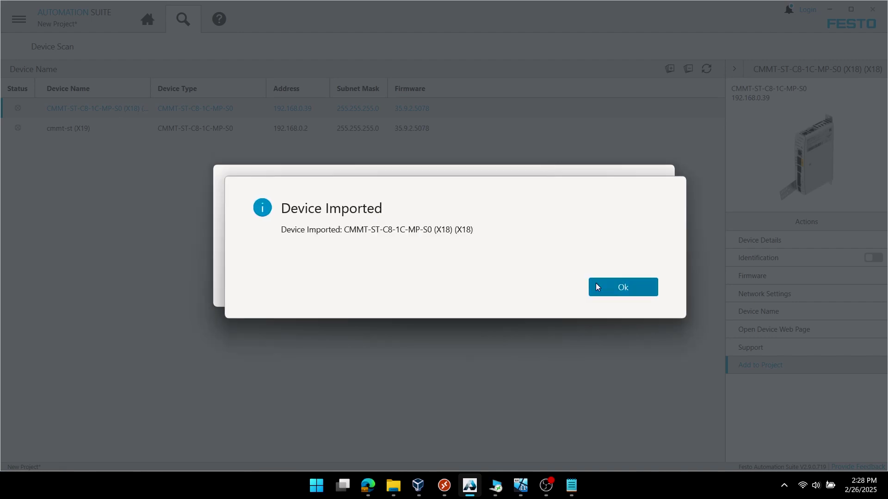
pyautogui.click(601, 298)
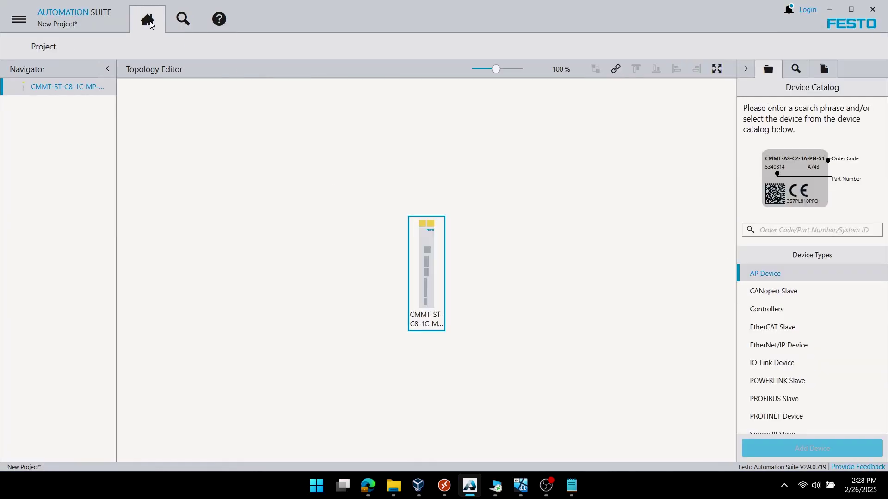
# Open the drive's plug-in from the topology editor, connect online and start First Setup.
pyautogui.click(718, 69)
pyautogui.doubleClick(439, 234)
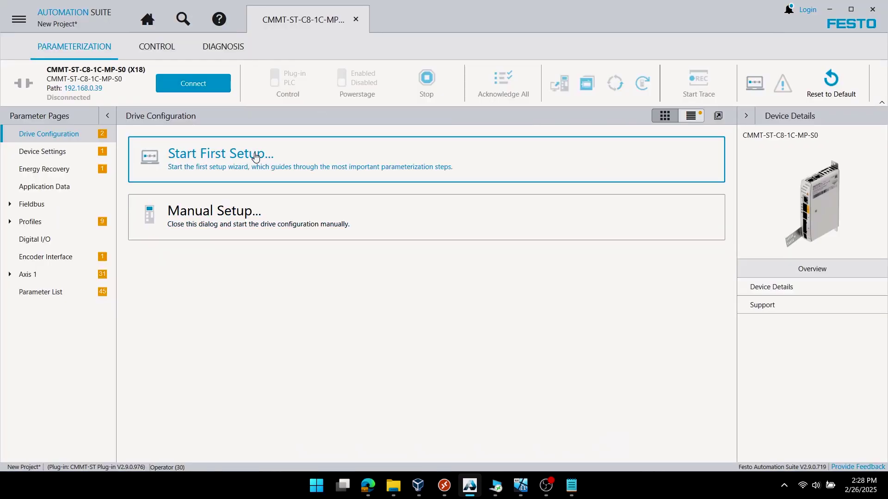
pyautogui.click(200, 83)
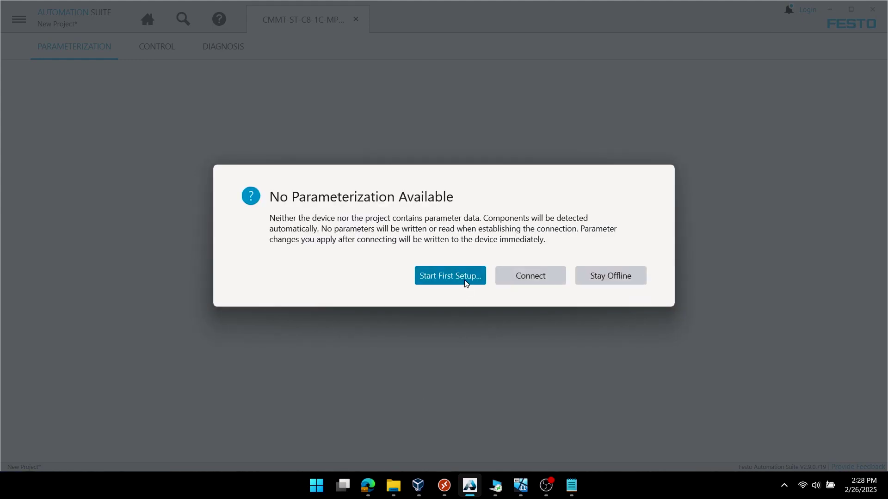
pyautogui.click(464, 282)
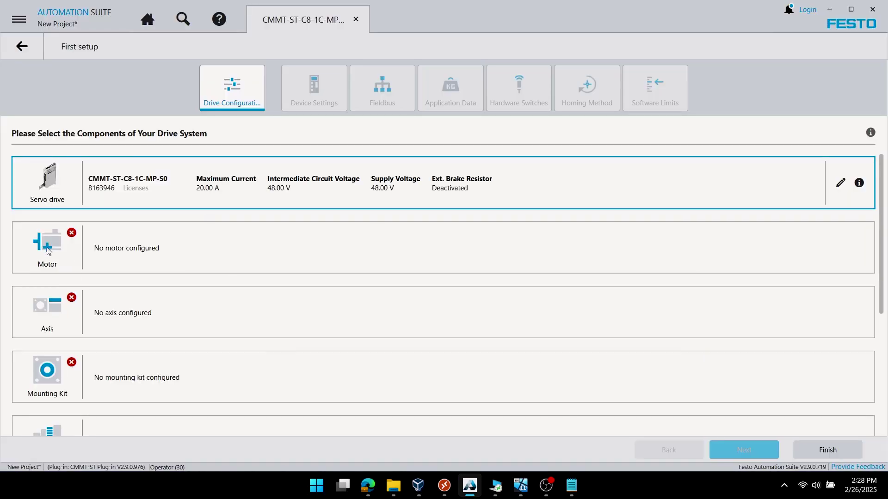
# Select the EMMT-ST-42-S-RMB motor for the drive system.
pyautogui.click(48, 250)
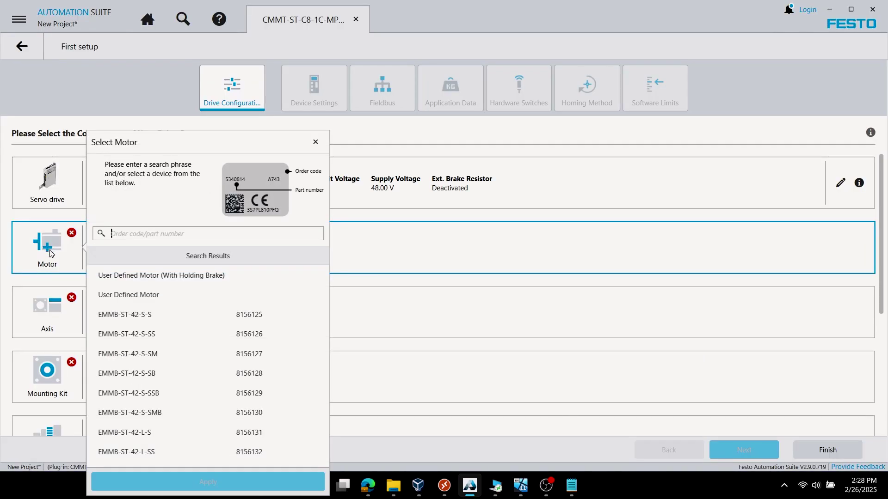
pyautogui.write('emmt-st-42-s-rmb')
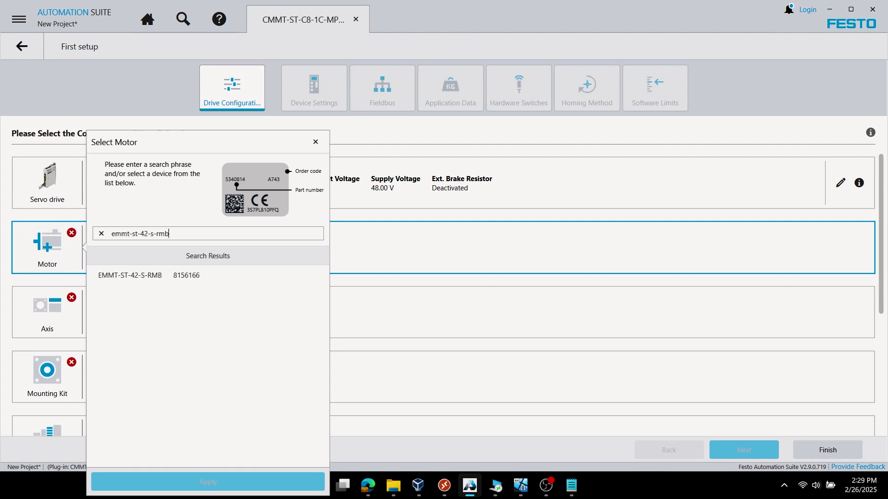
pyautogui.click(206, 272)
pyautogui.click(209, 482)
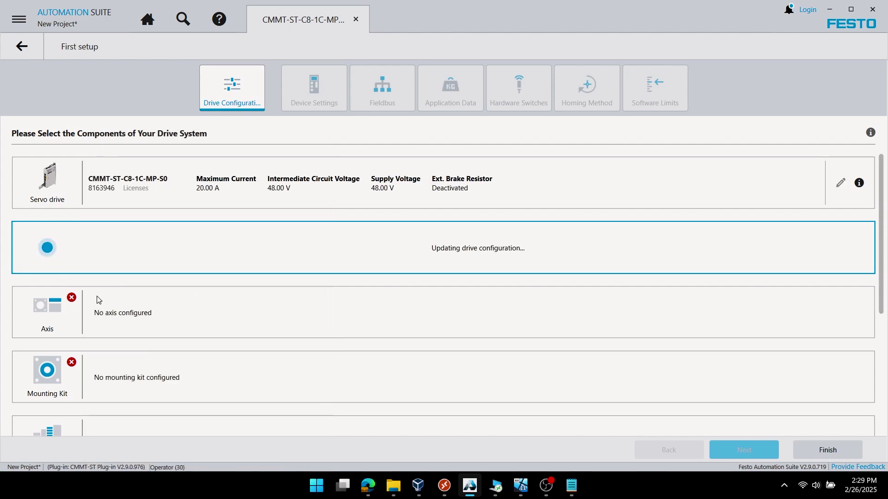
# Choose an unlimited user defined rotative axis and a user defined mounting kit.
pyautogui.click(52, 317)
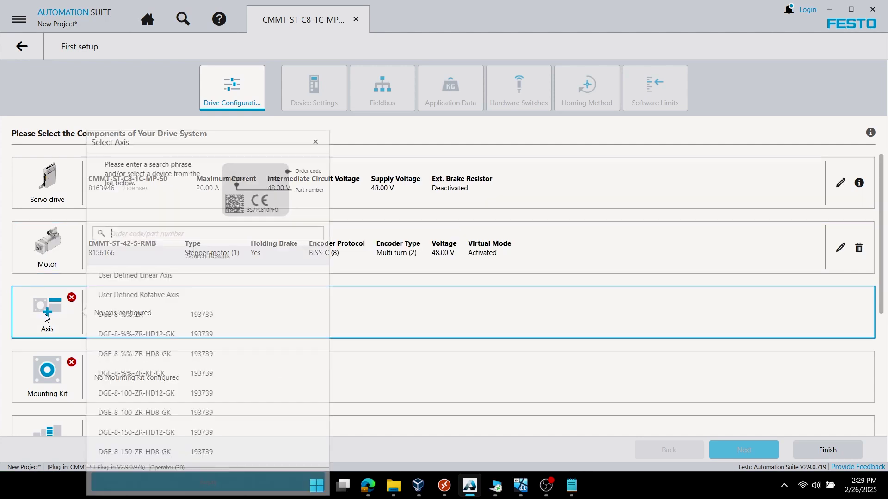
pyautogui.click(150, 281)
pyautogui.click(131, 260)
pyautogui.click(138, 294)
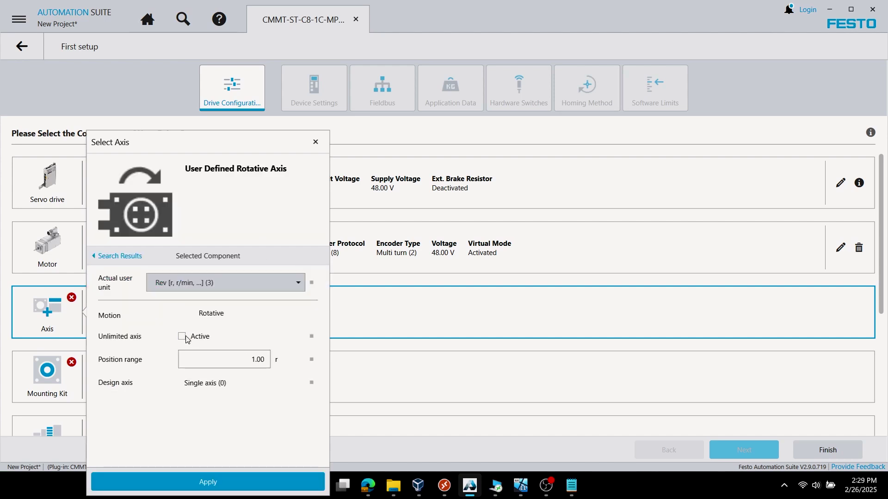
pyautogui.click(182, 337)
pyautogui.click(222, 481)
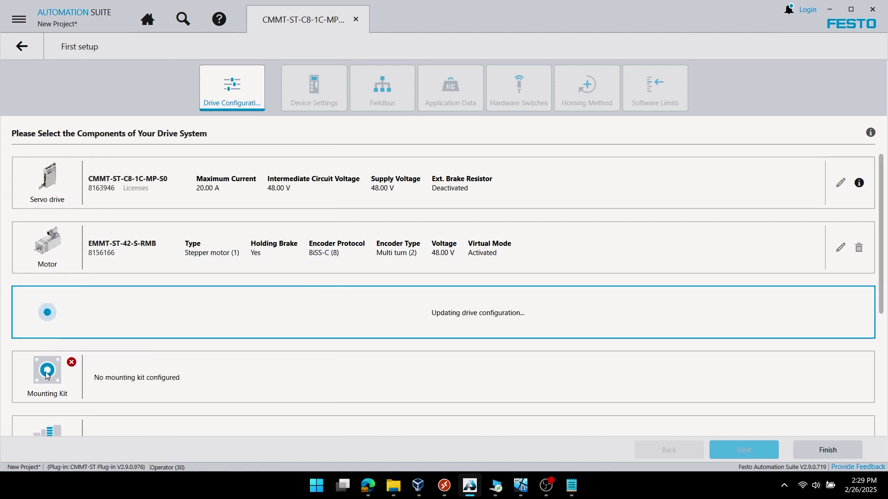
pyautogui.click(46, 375)
pyautogui.click(155, 277)
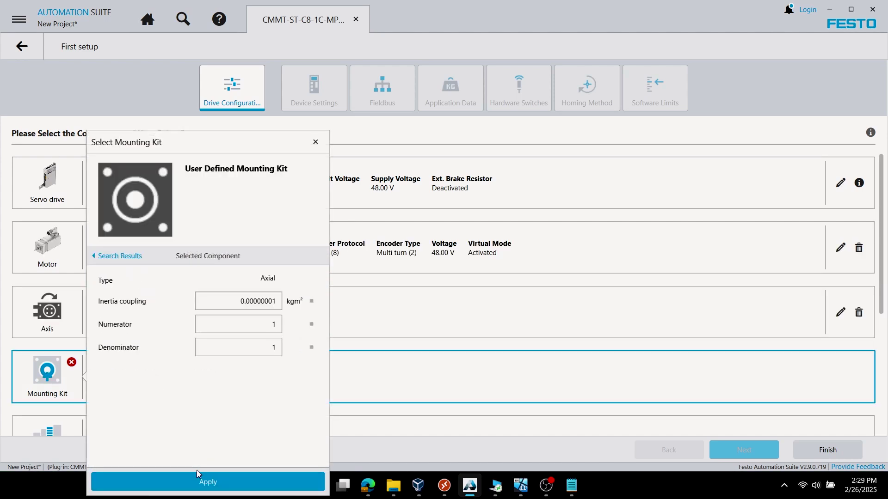
pyautogui.click(197, 480)
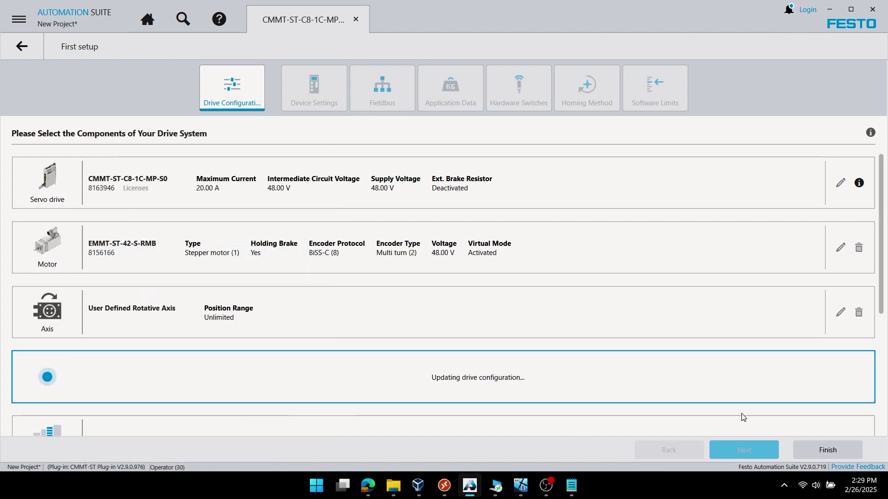
# Set servo drive activation to fieldbus only and mains voltage to 24.00 V.
pyautogui.click(762, 452)
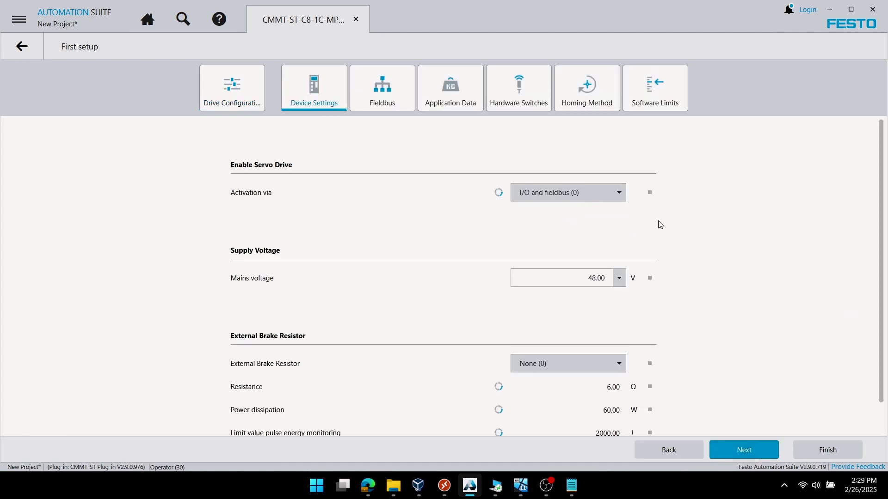
pyautogui.click(600, 194)
pyautogui.click(568, 238)
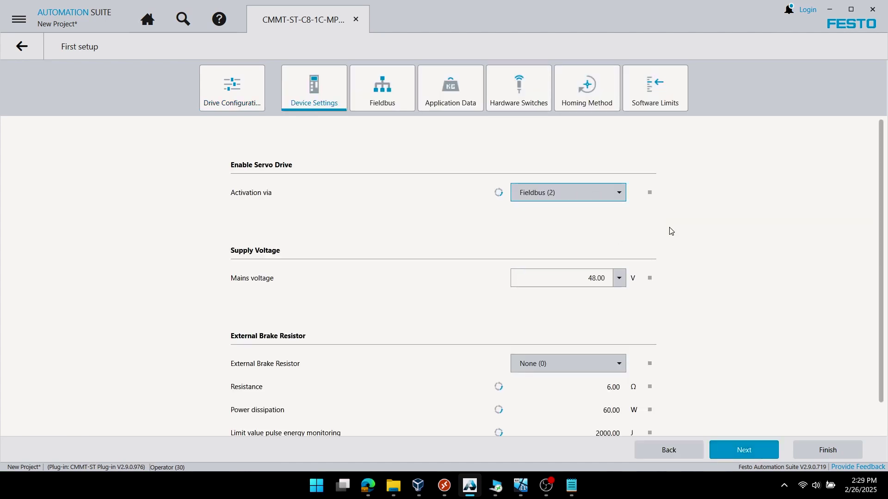
pyautogui.click(619, 279)
pyautogui.click(597, 303)
pyautogui.scroll(-1, 740, 370)
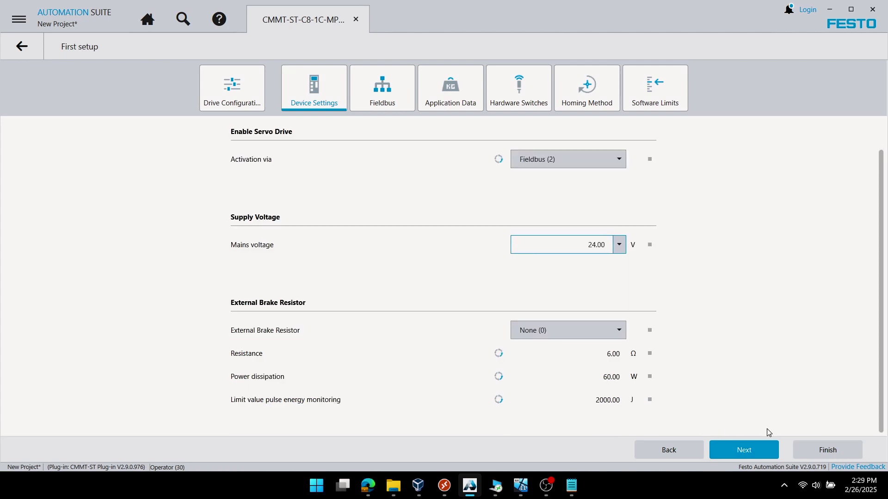
# Enter 0.01 kgcm² application inertia and 1.00 m motor cable length.
pyautogui.click(741, 452)
pyautogui.click(742, 453)
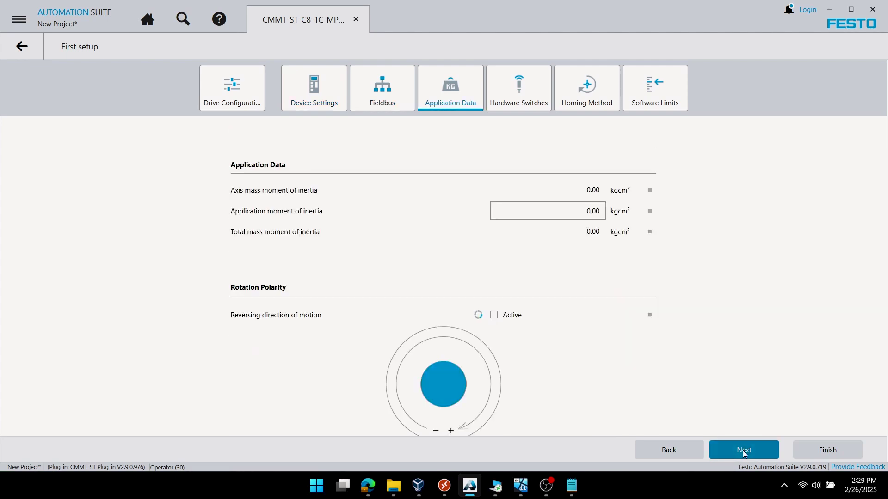
pyautogui.click(575, 211)
pyautogui.write('0.01')
pyautogui.press('Tab')
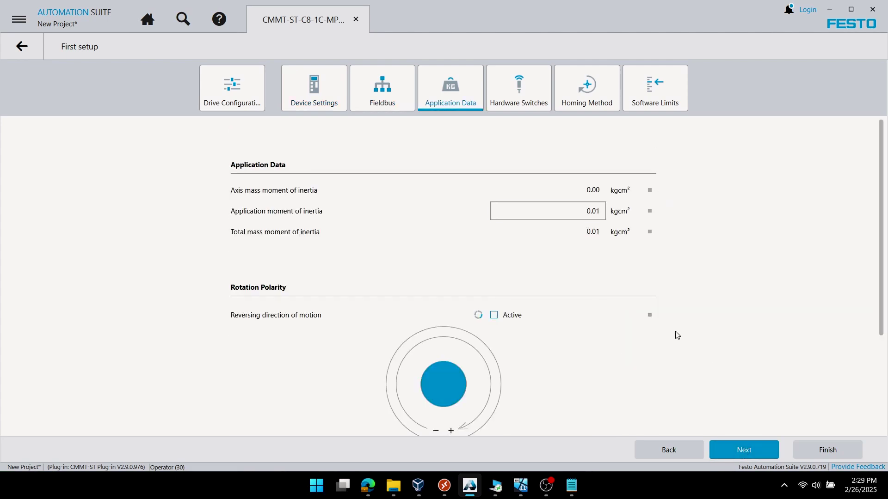
pyautogui.scroll(-3, 664, 347)
pyautogui.press('Tab')
pyautogui.write('1')
pyautogui.press('Tab')
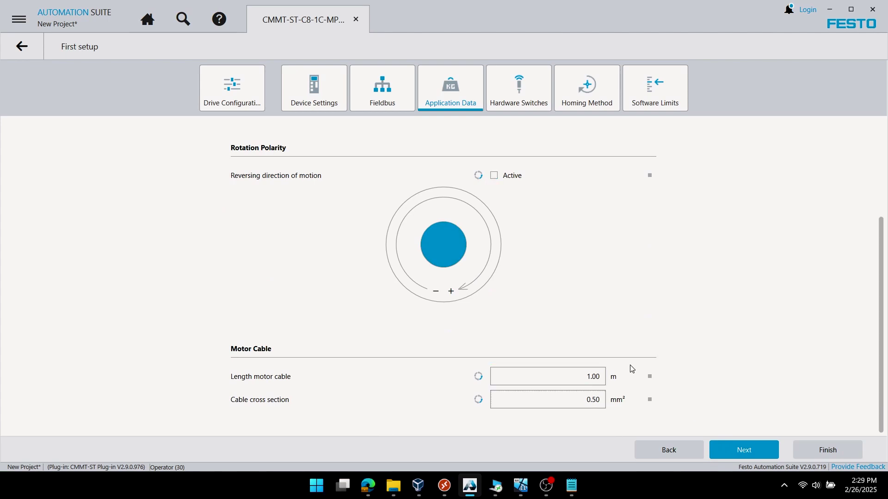
# Pass the hardware switches, homing and software limits pages and finish setup.
pyautogui.click(725, 452)
pyautogui.click(758, 452)
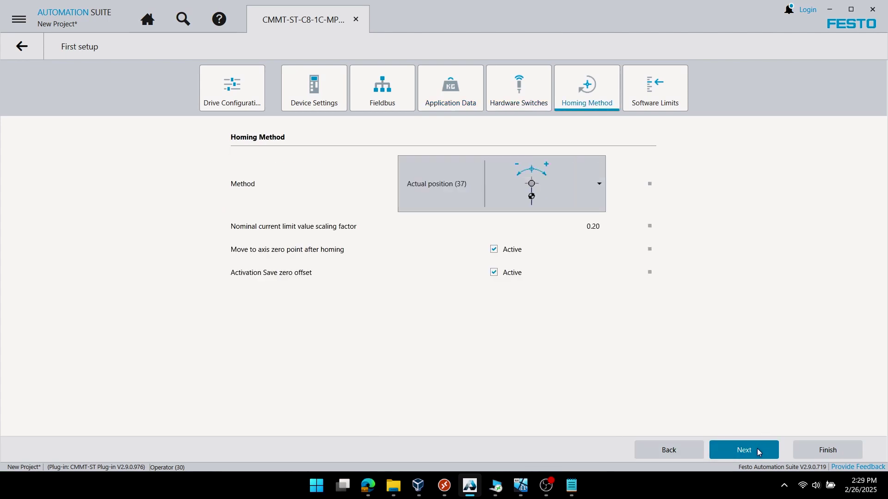
pyautogui.click(731, 450)
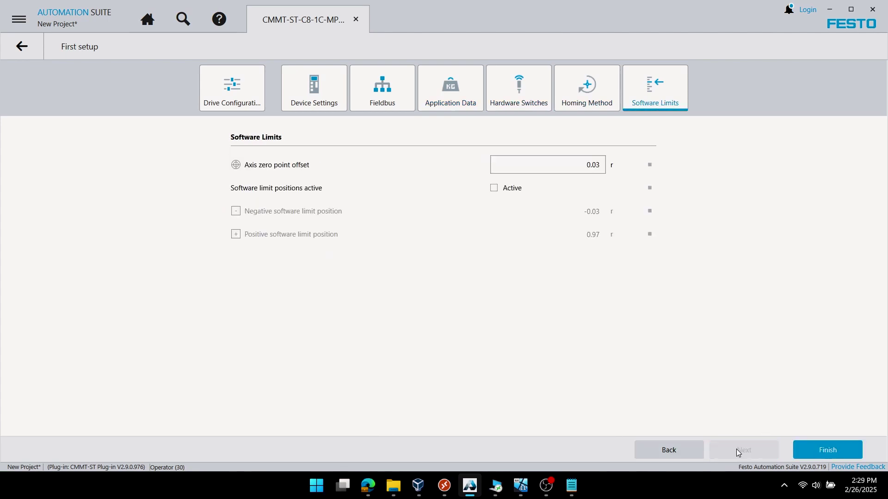
pyautogui.click(816, 444)
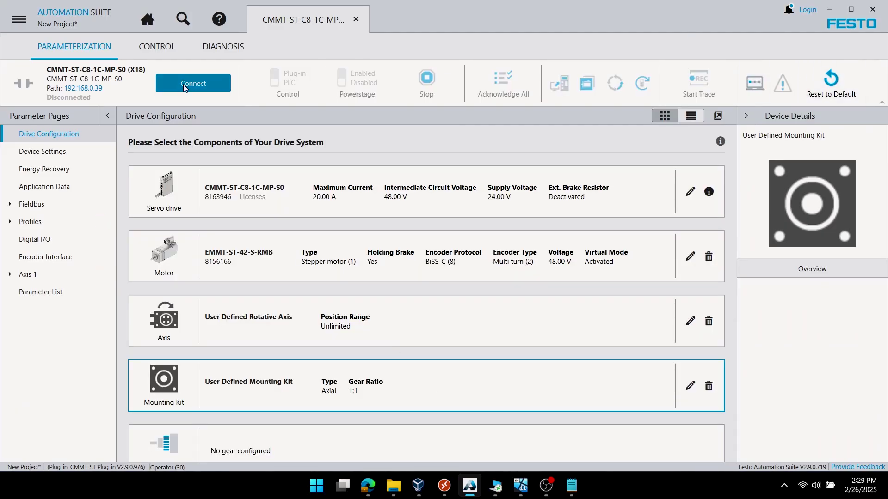
# Check the PROFINET fieldbus configuration and view the PROFIdrive Telegram page showing Telegram (1).
pyautogui.click(7, 222)
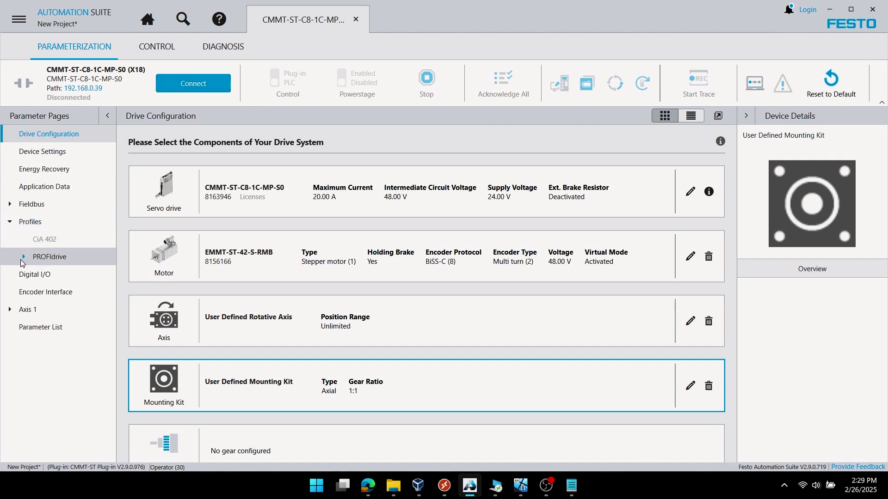
pyautogui.click(9, 204)
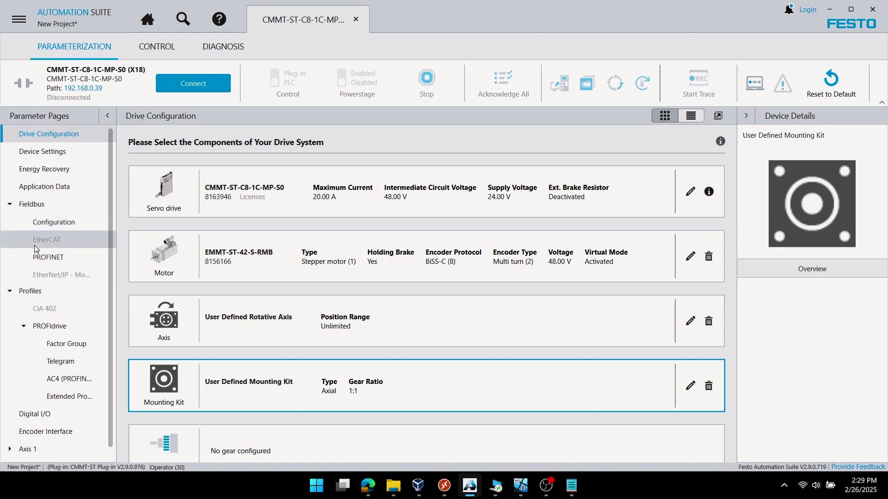
pyautogui.click(54, 222)
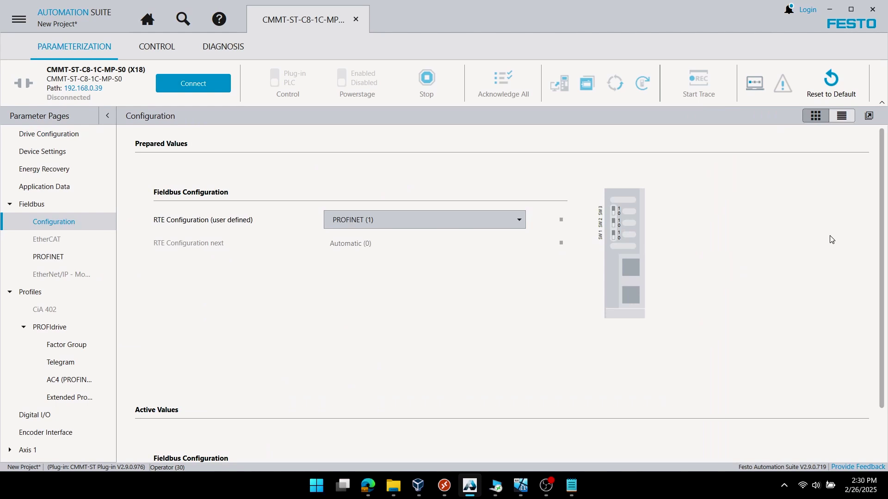
pyautogui.scroll(-1, 831, 238)
pyautogui.scroll(1, 831, 239)
pyautogui.click(41, 257)
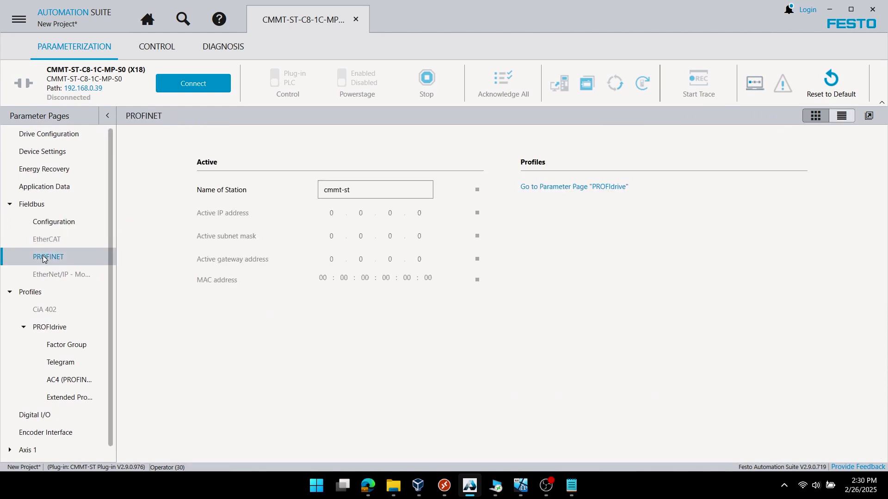
pyautogui.click(65, 362)
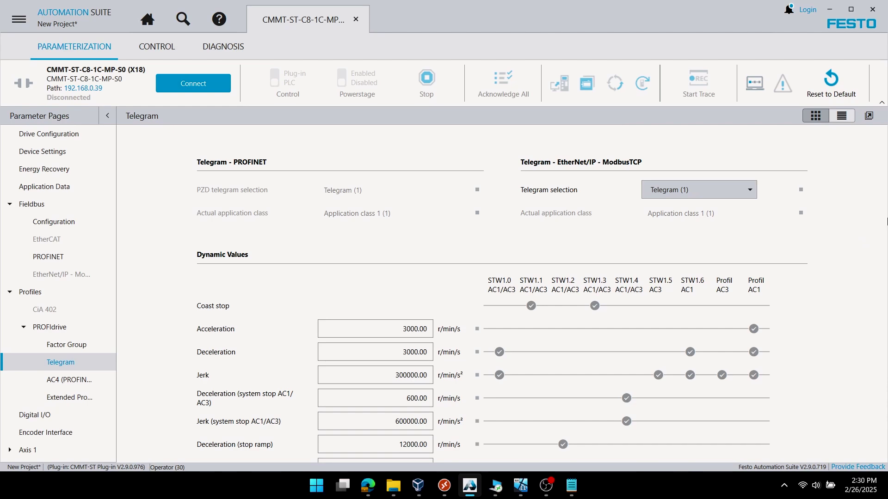
pyautogui.scroll(-1, 846, 289)
pyautogui.scroll(1, 756, 172)
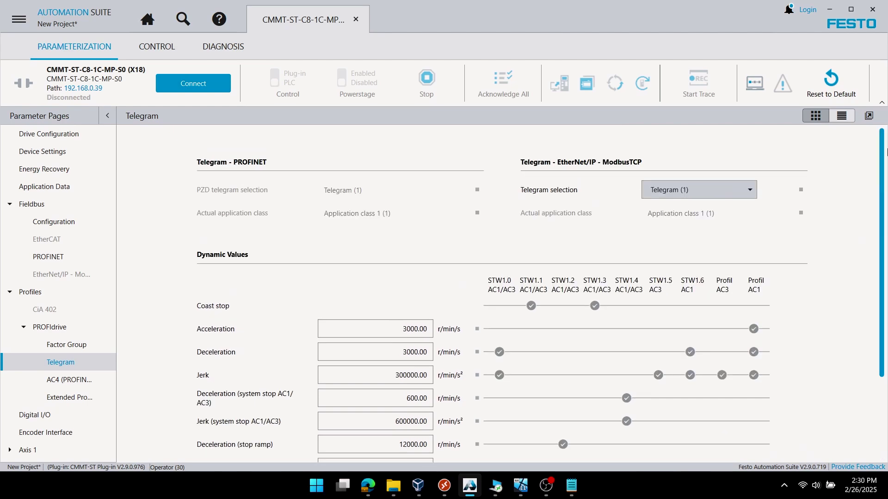
# Connect, write the project parameters to the drive and acknowledge the parameter set error.
pyautogui.click(193, 86)
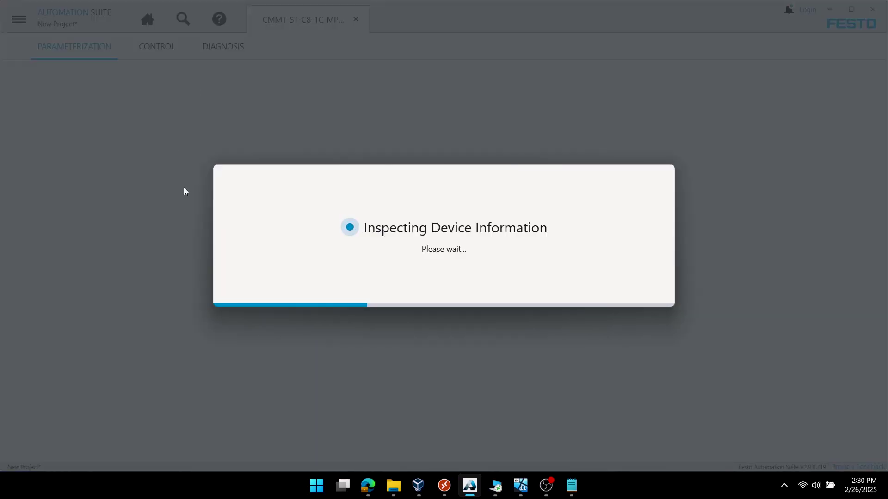
pyautogui.click(536, 275)
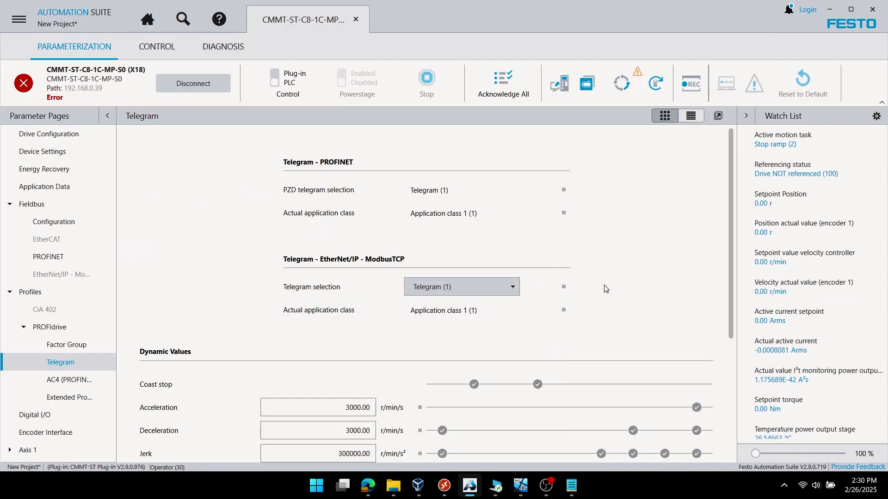
pyautogui.click(26, 89)
pyautogui.click(216, 189)
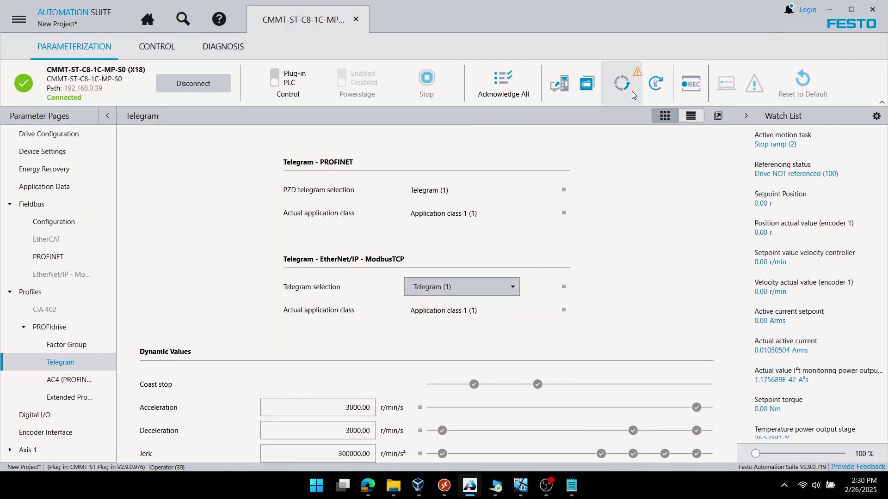
# Reinitialize the drive and confirm the reinitialization.
pyautogui.click(622, 83)
pyautogui.click(548, 277)
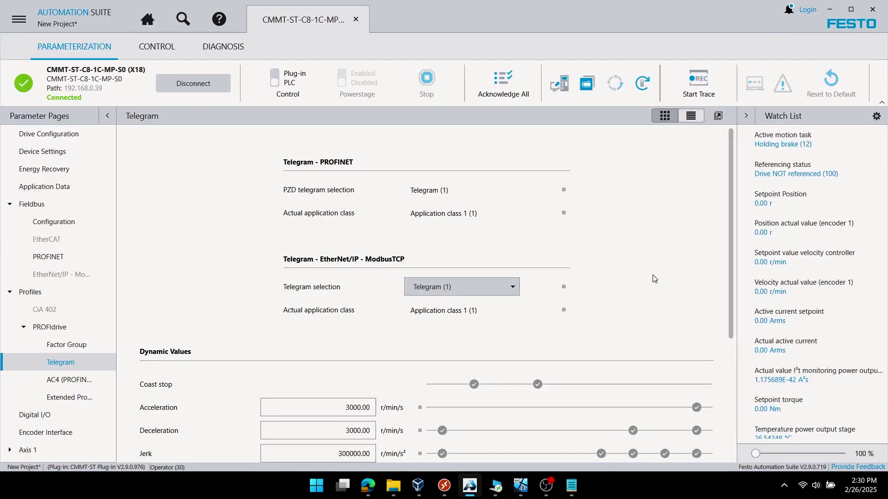
pyautogui.scroll(-2, 662, 278)
pyautogui.scroll(2, 465, 224)
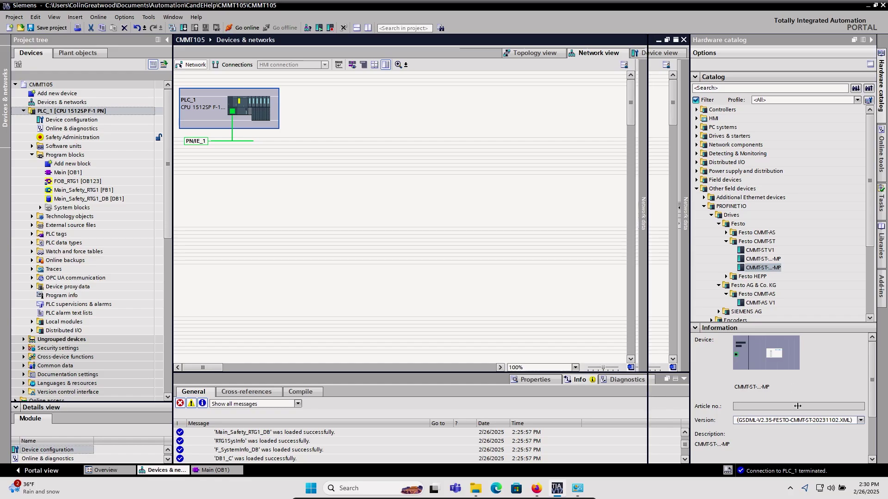
# Drag the CMMT-ST MP drive beside PLC_1 and widen its overview to show Standard telegram 1, PZD-2/2.
pyautogui.click(814, 421)
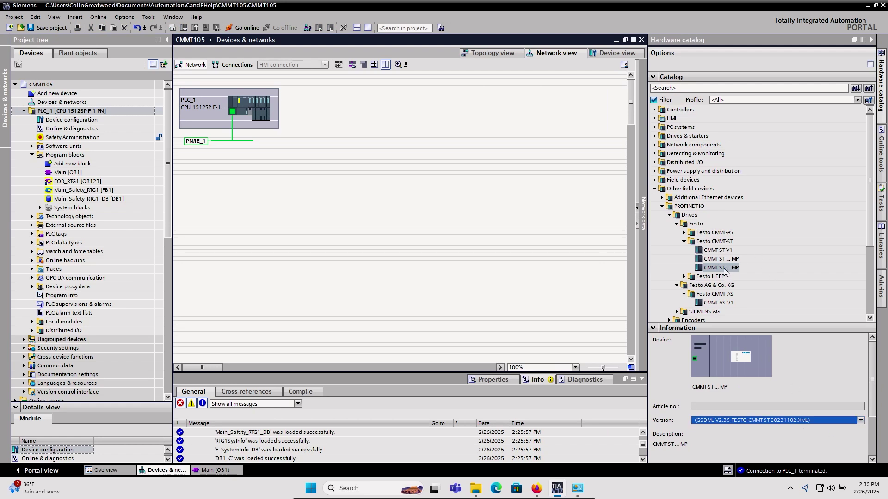
pyautogui.moveTo(724, 271); pyautogui.dragTo(233, 113)
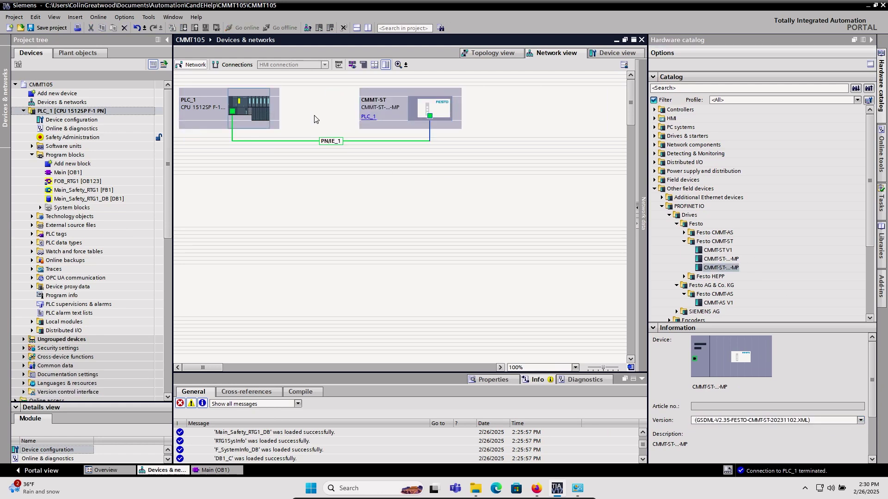
pyautogui.doubleClick(396, 124)
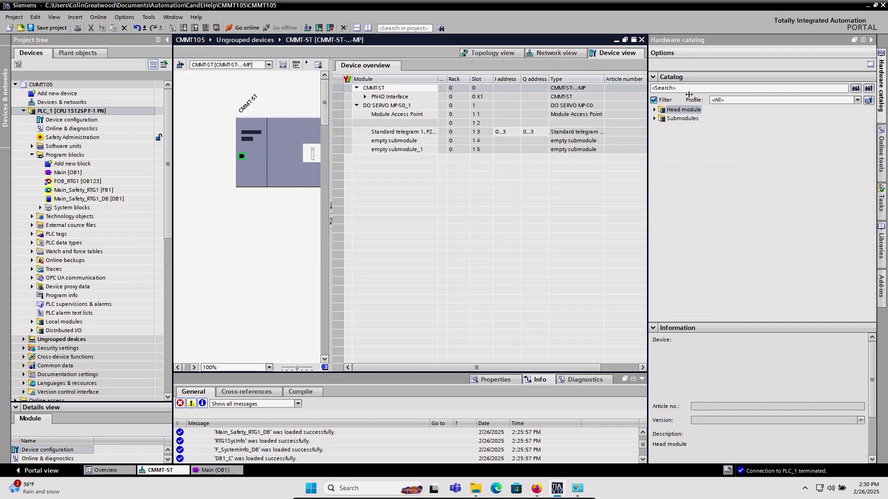
pyautogui.moveTo(689, 94); pyautogui.dragTo(692, 95)
pyautogui.moveTo(376, 141); pyautogui.dragTo(424, 141)
pyautogui.click(502, 132)
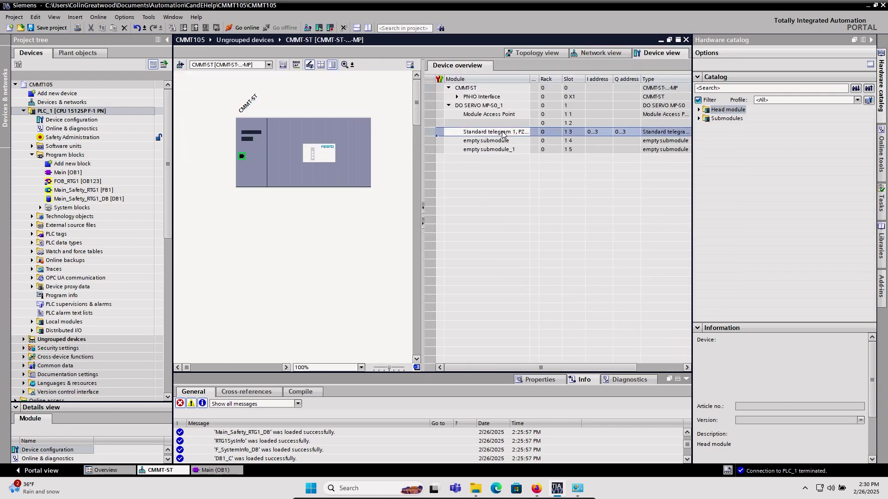
pyautogui.moveTo(530, 79)
pyautogui.mouseDown()
pyautogui.moveTo(570, 79)
pyautogui.moveTo(544, 81)
pyautogui.mouseUp()
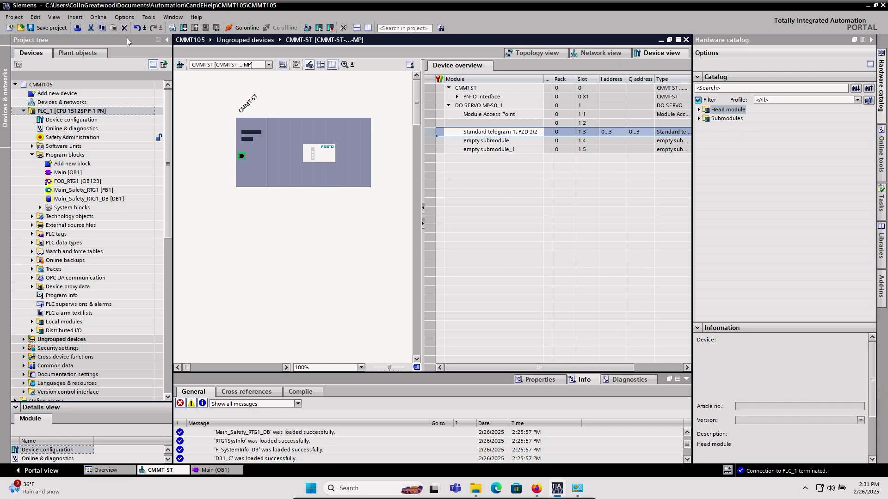
pyautogui.rightClick(82, 111)
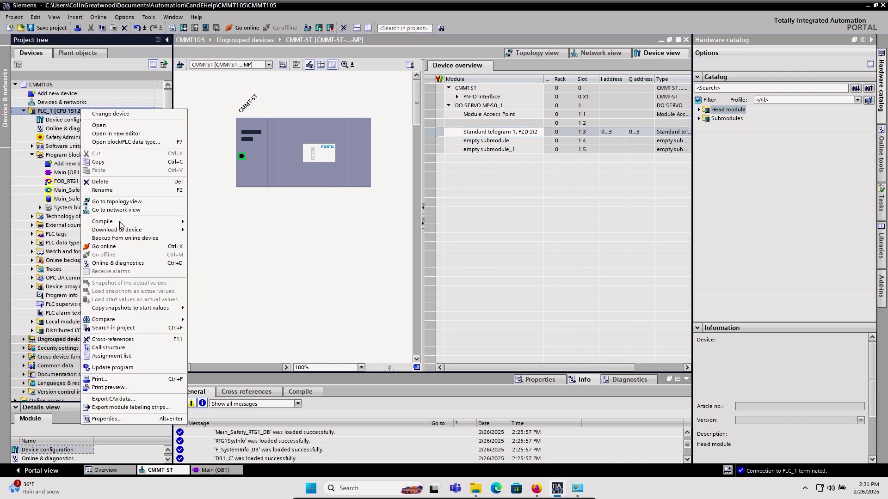
# Compile PLC_1 hardware and software (only changes), then download and load it.
pyautogui.moveTo(120, 225)
pyautogui.click(242, 222)
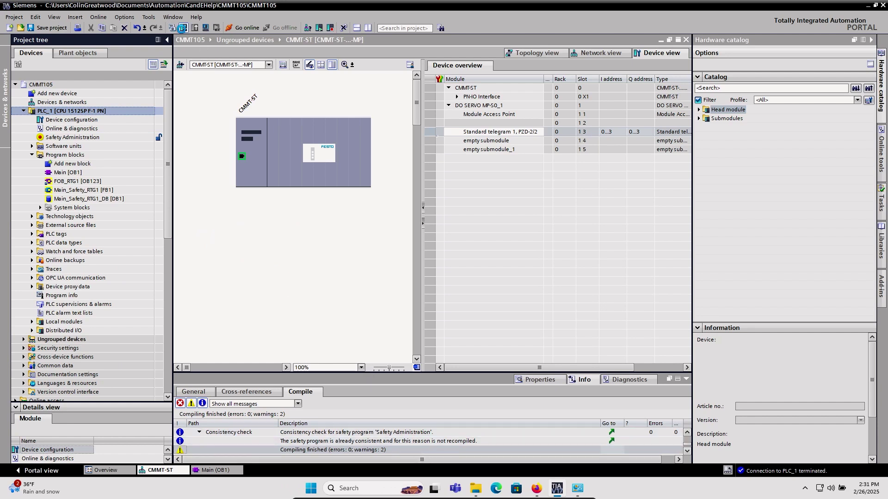
pyautogui.click(183, 28)
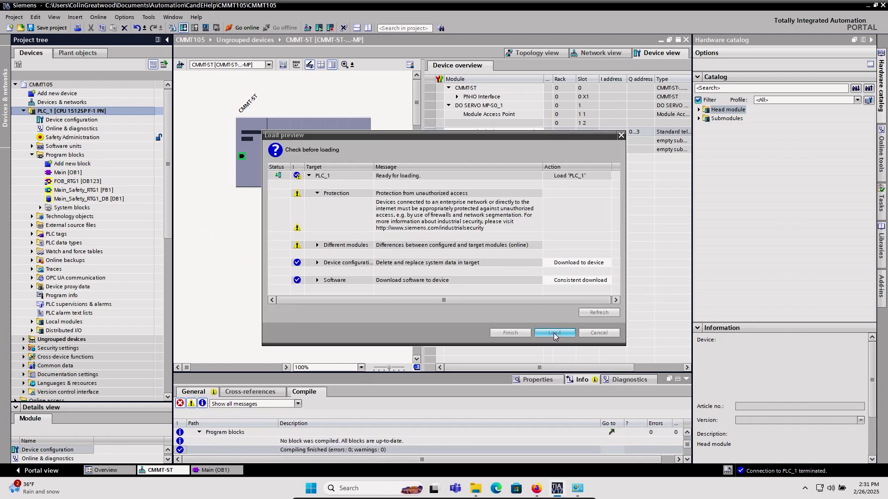
pyautogui.click(554, 333)
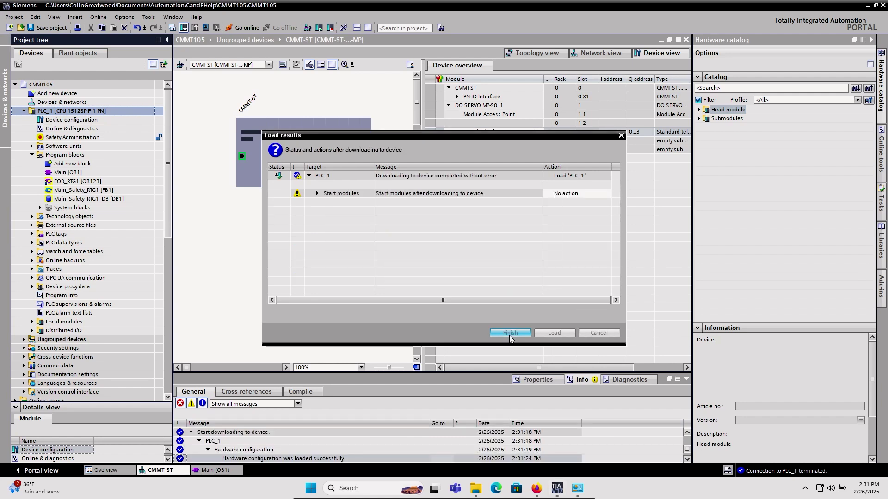
pyautogui.click(510, 335)
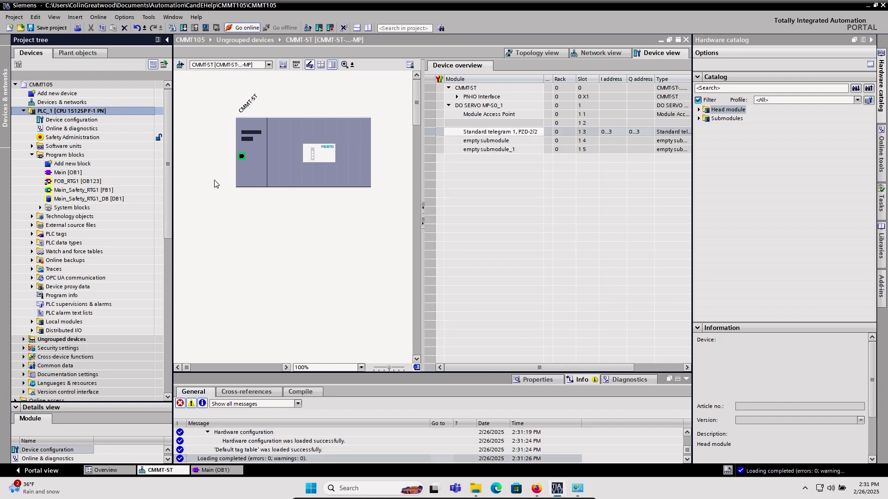
pyautogui.click(32, 156)
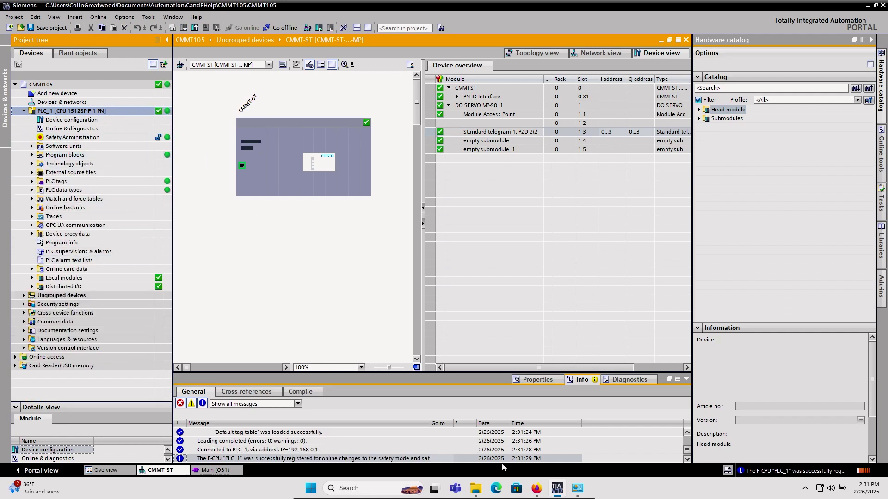
# Back in Automation Suite, return to the drive's Telegram parameter page.
pyautogui.click(564, 493)
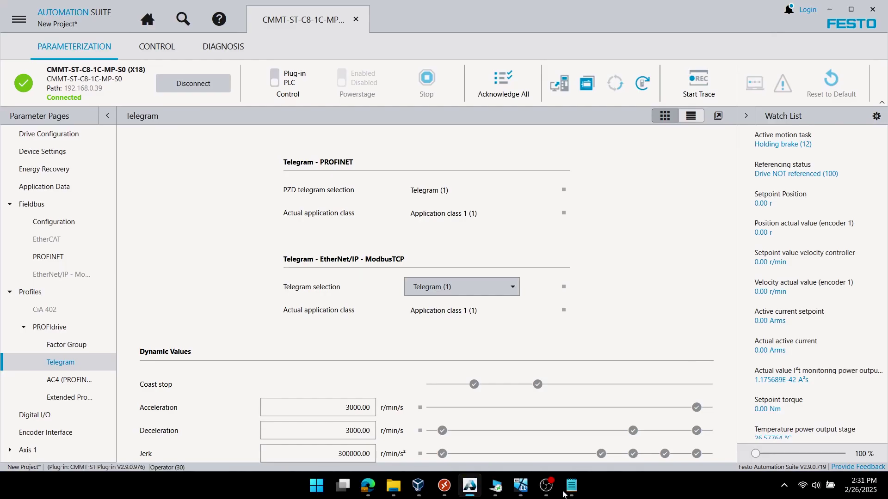
pyautogui.click(232, 47)
pyautogui.click(144, 45)
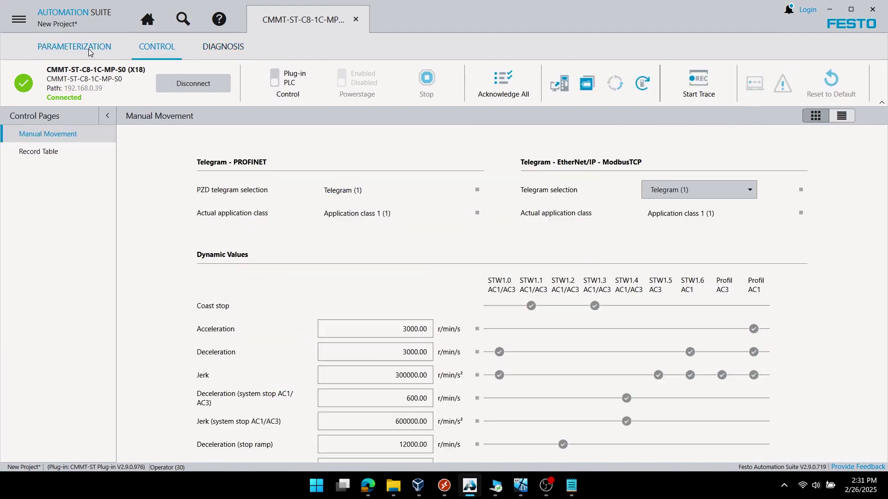
pyautogui.click(88, 48)
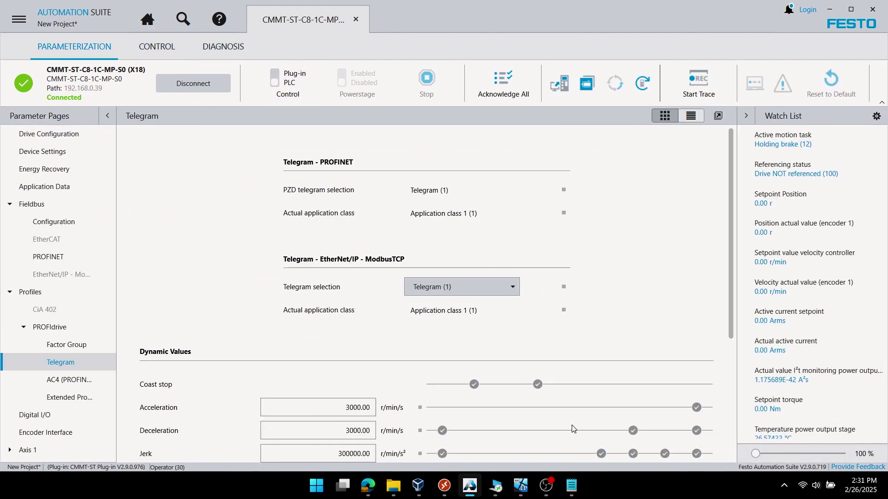
# Disconnect, save the unstored parameters on the drive, and reconnect.
pyautogui.moveTo(548, 495)
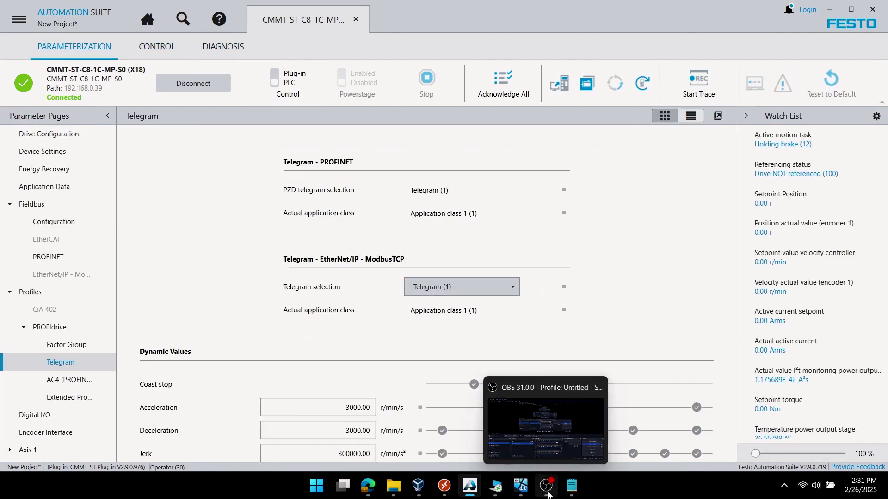
pyautogui.click(198, 86)
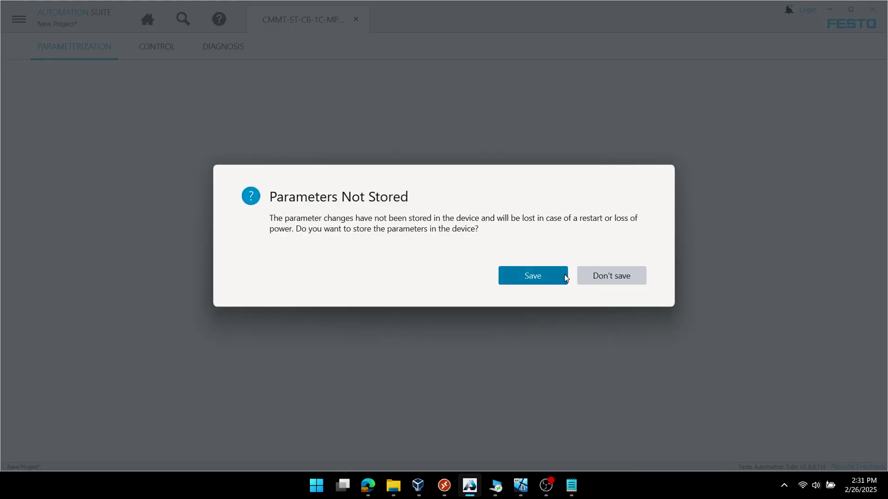
pyautogui.click(555, 279)
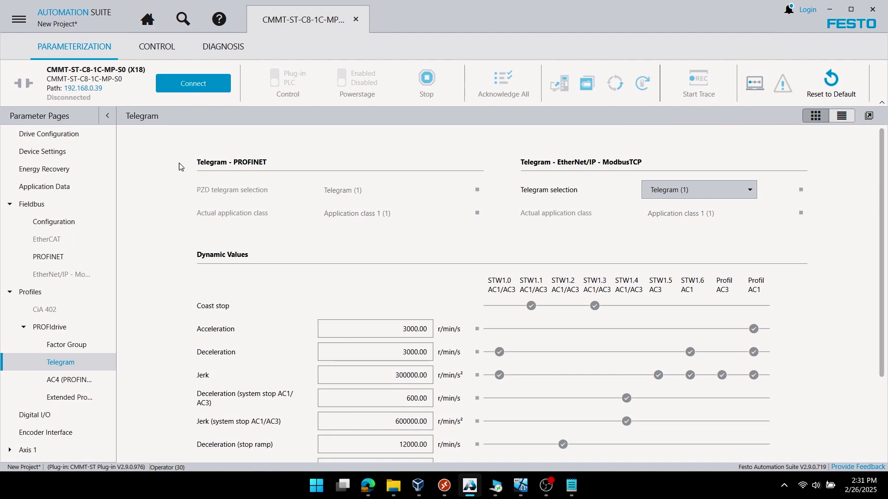
pyautogui.click(183, 83)
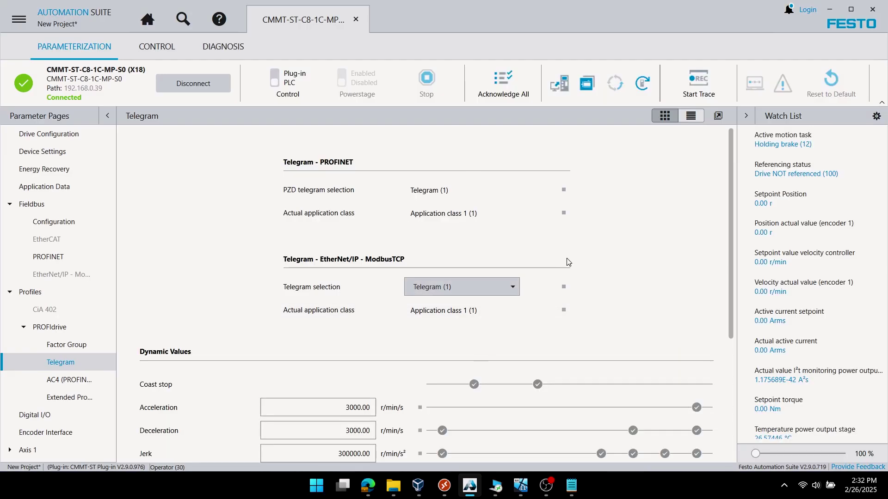
# Go offline and replace Standard telegram 1 with Siemens telegram 111 in slot 1 3.
pyautogui.click(522, 486)
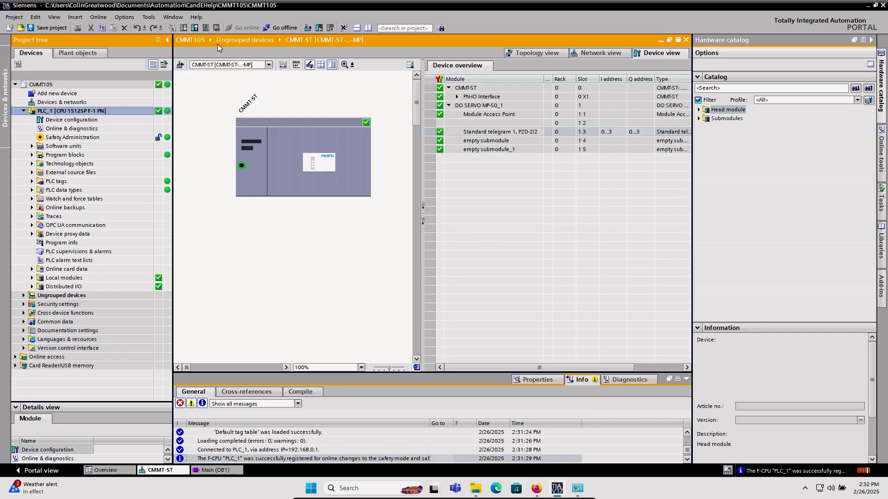
pyautogui.click(282, 27)
pyautogui.click(485, 133)
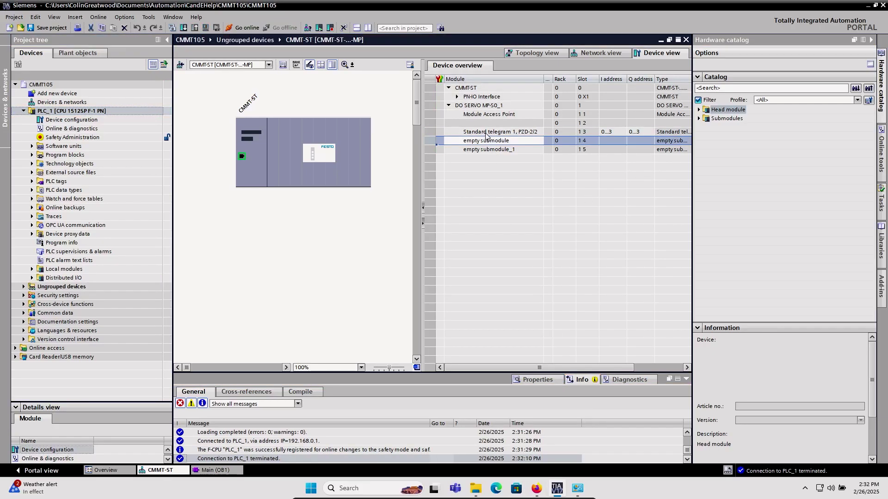
pyautogui.press('Delete')
pyautogui.press('Return')
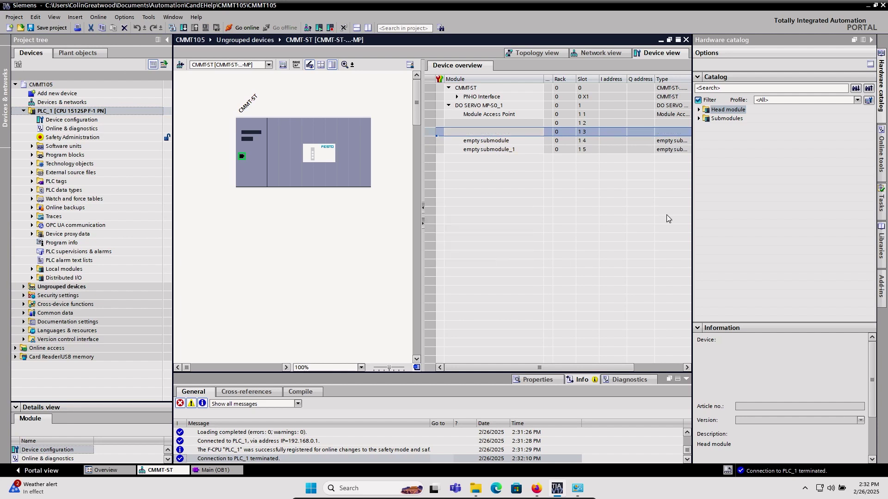
pyautogui.click(700, 119)
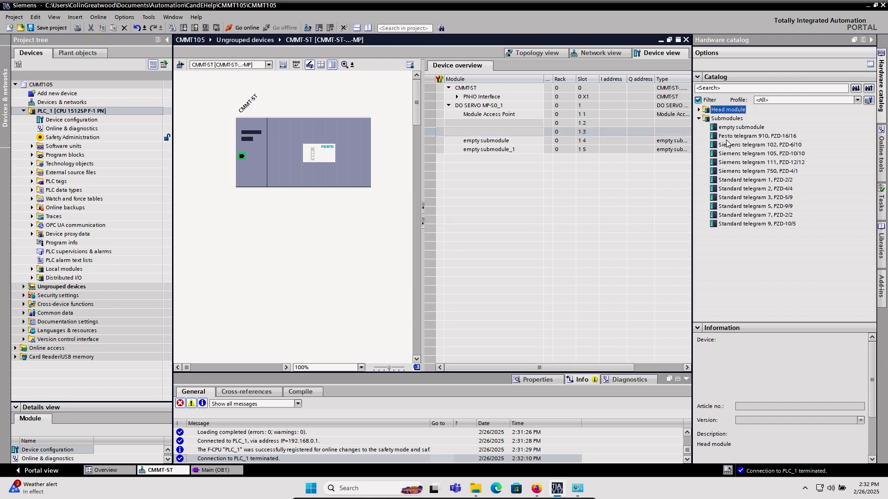
pyautogui.click(753, 171)
pyautogui.moveTo(761, 163); pyautogui.dragTo(517, 136)
# Compile PLC_1 and download the configuration to it.
pyautogui.click(130, 114)
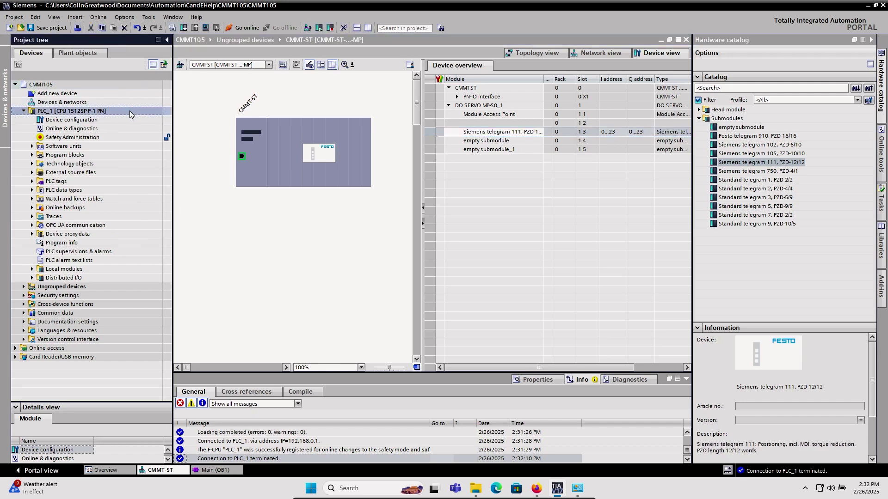
pyautogui.rightClick(130, 114)
pyautogui.moveTo(180, 224)
pyautogui.click(291, 233)
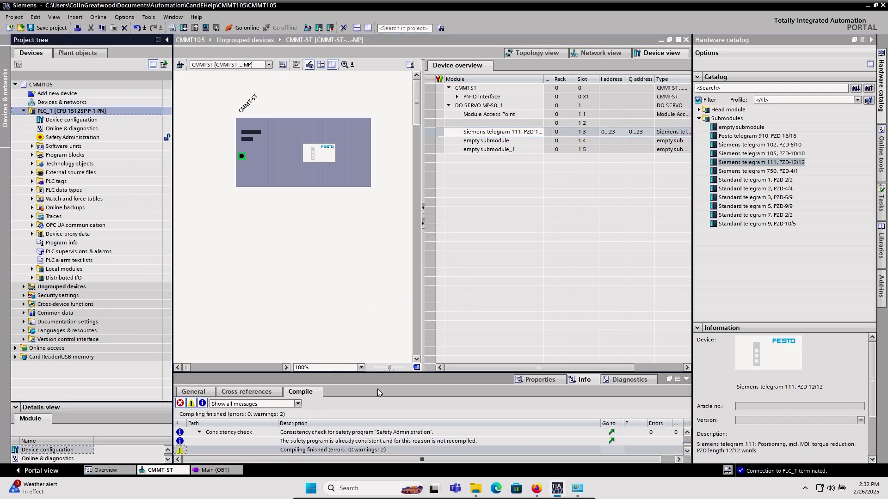
pyautogui.moveTo(382, 341); pyautogui.dragTo(383, 338)
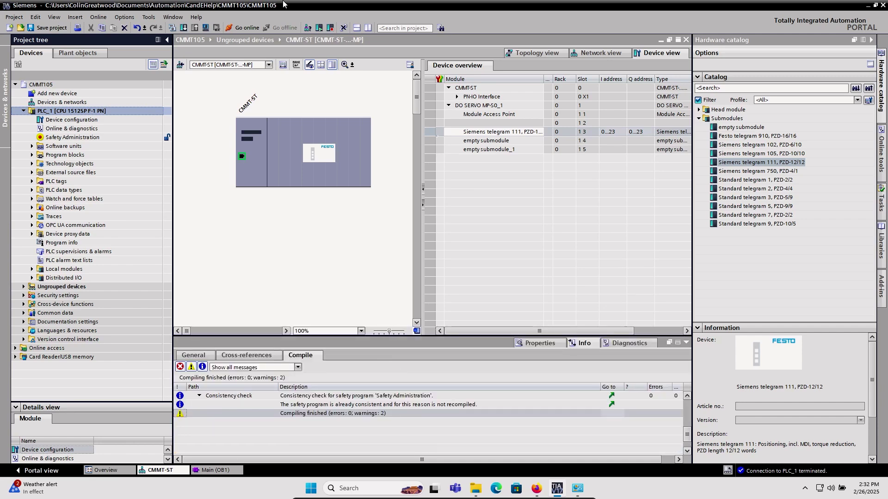
pyautogui.click(184, 29)
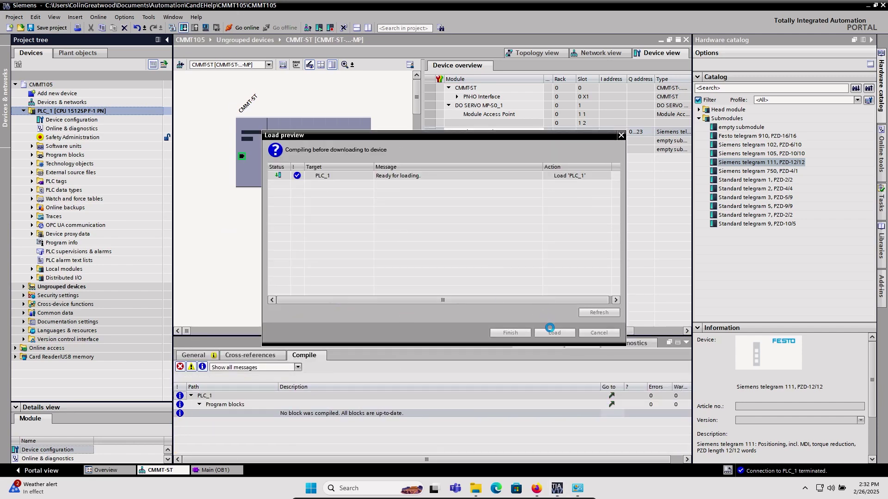
pyautogui.click(554, 333)
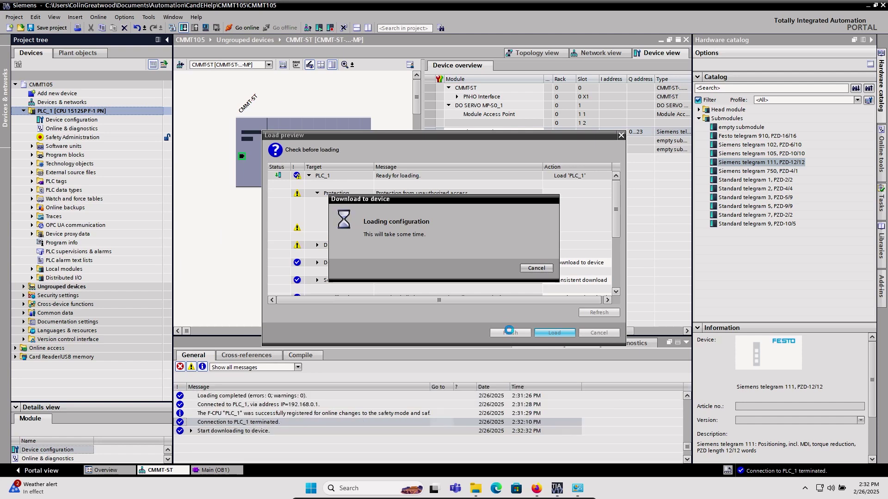
pyautogui.click(510, 333)
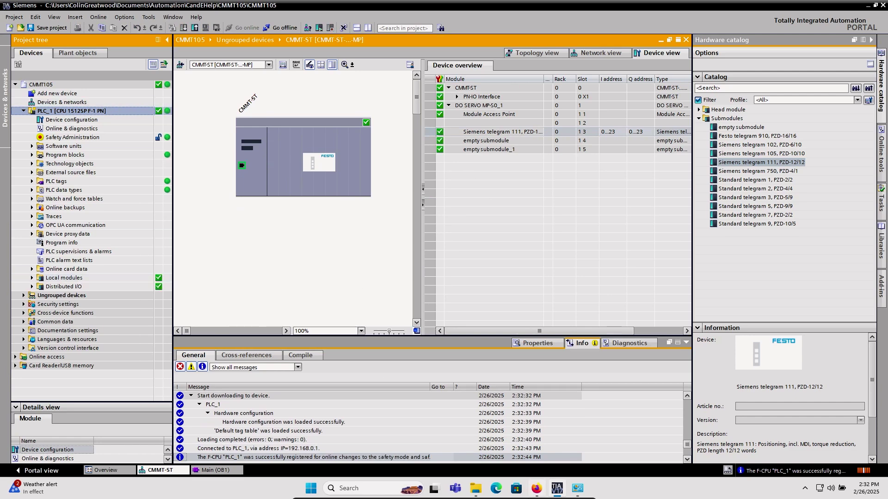
pyautogui.click(559, 491)
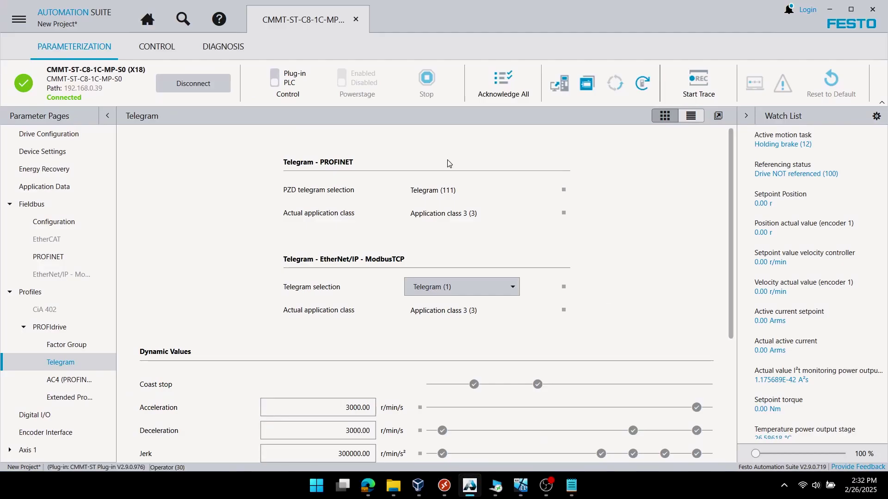
# View Diagnosis > Process Data confirming Telegram (111) and actual application class 3.
pyautogui.click(224, 48)
pyautogui.click(74, 47)
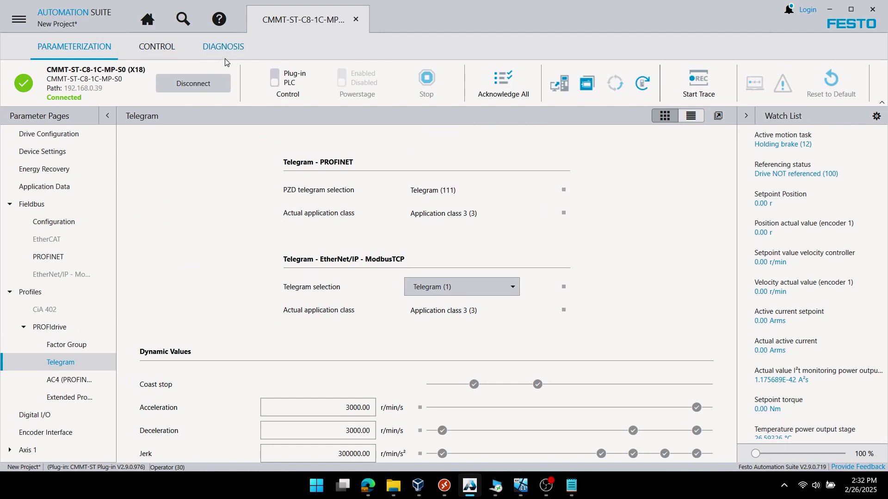
pyautogui.click(223, 47)
pyautogui.click(27, 155)
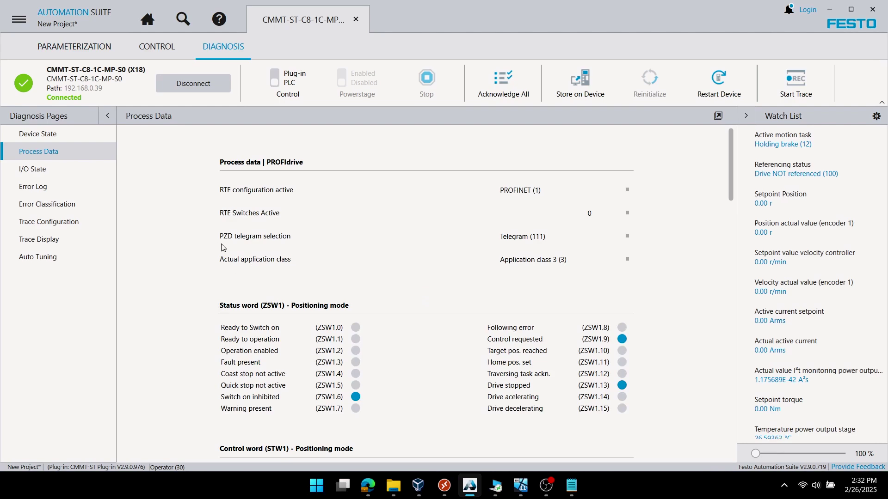
pyautogui.click(627, 259)
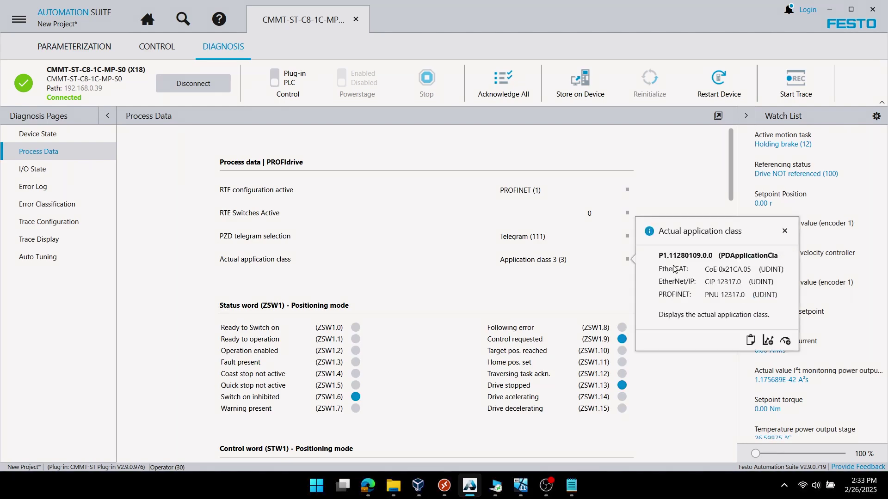